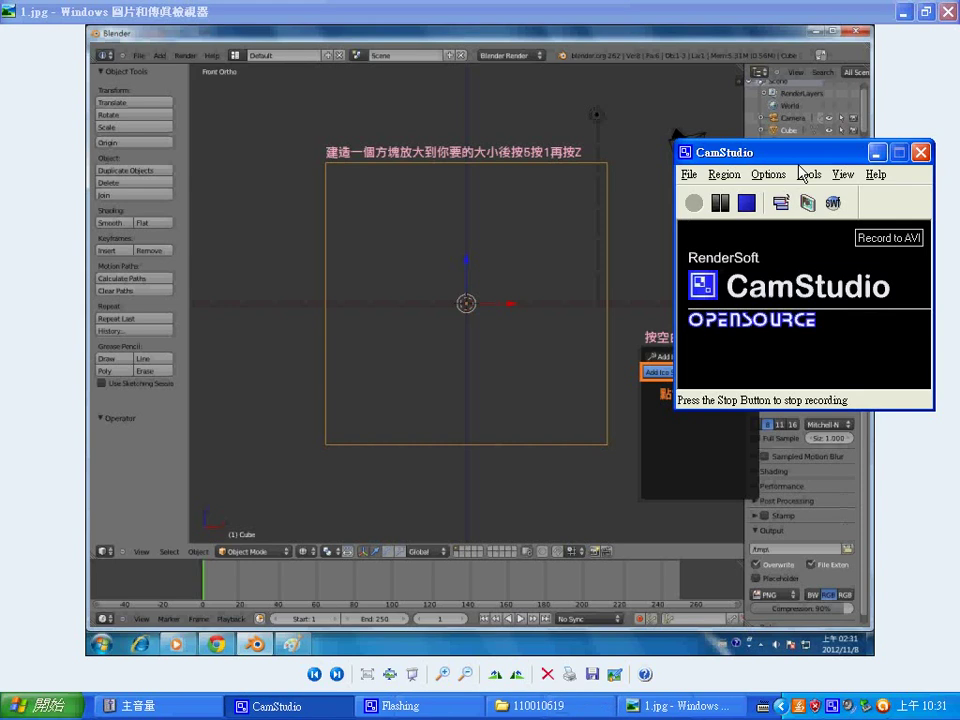
- Start the CamStudio recording and minimize the recorder so 1.jpg is unobstructed
click(693, 203)
click(877, 152)
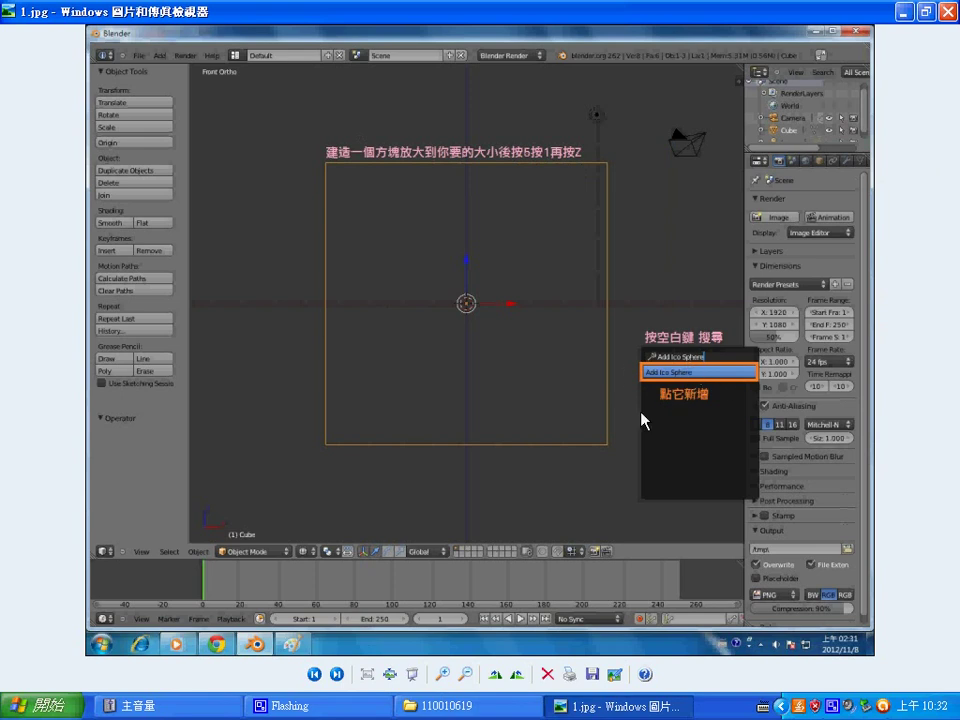
- Advance past 2.jpg to 3.jpg, the subdivided Ico Sphere in Edit Mode
key(Right)
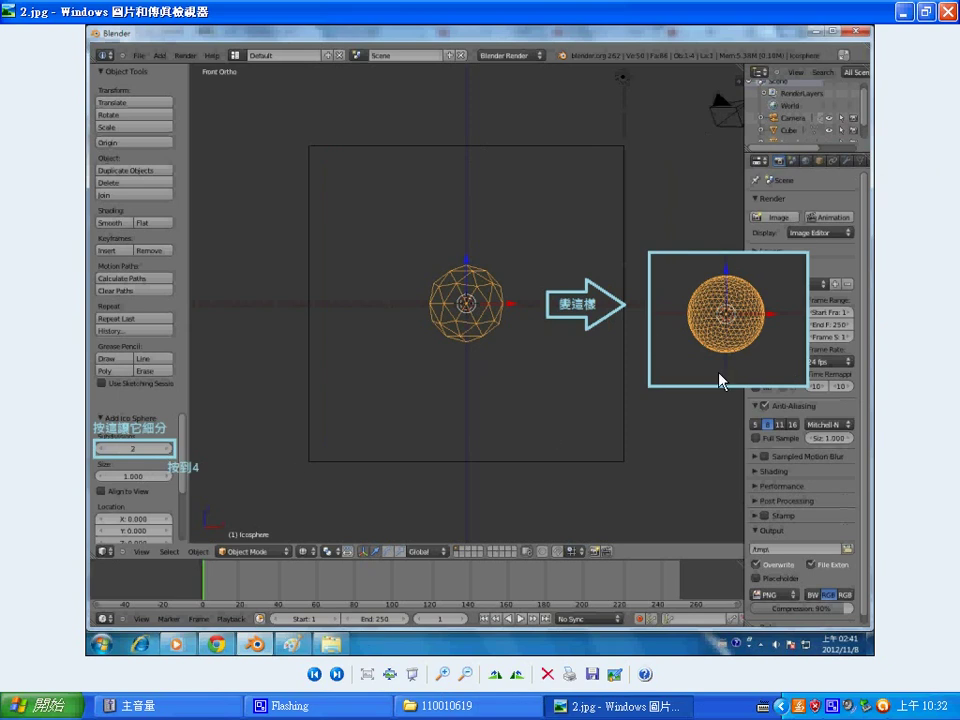
key(Right)
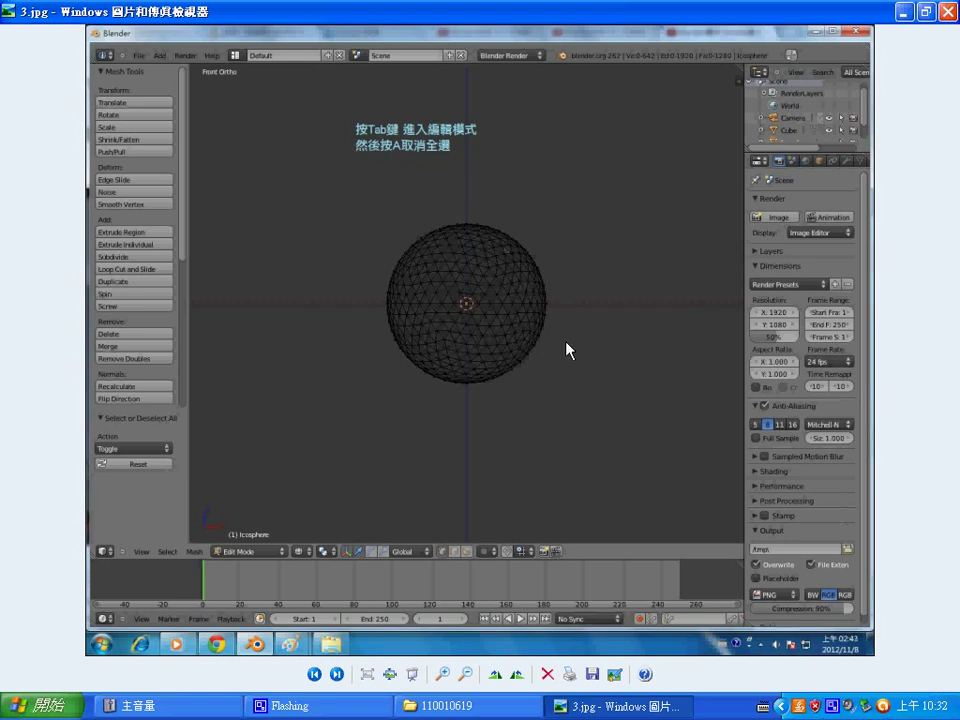
- Advance through 4.jpg and 5.jpg to 6.jpg, showing emission Start/End 2 and Lifetime 6
key(Right)
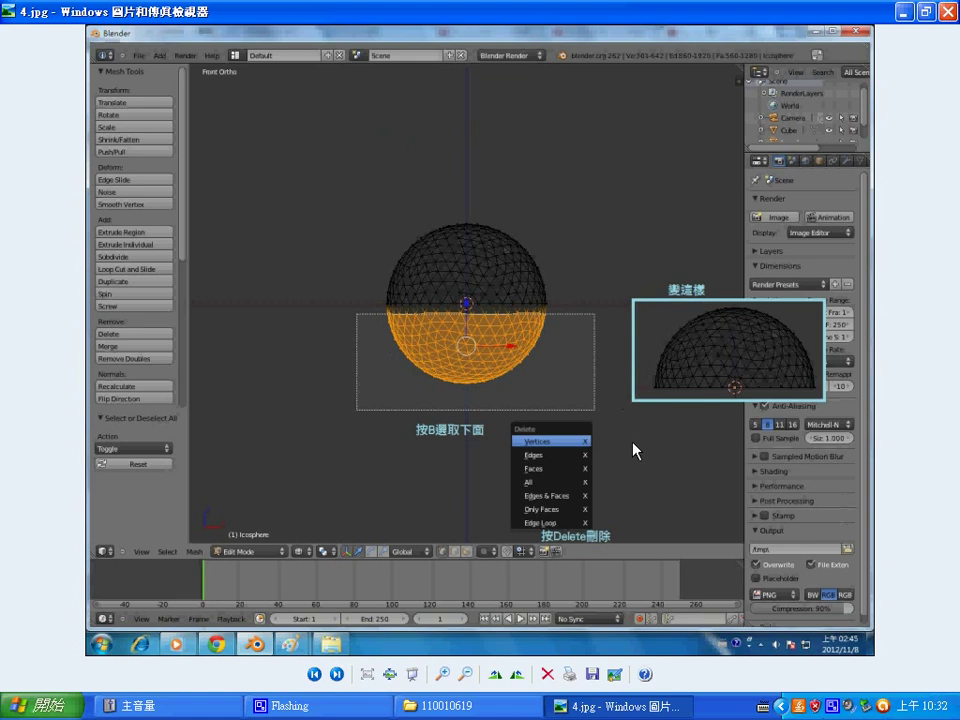
key(Right)
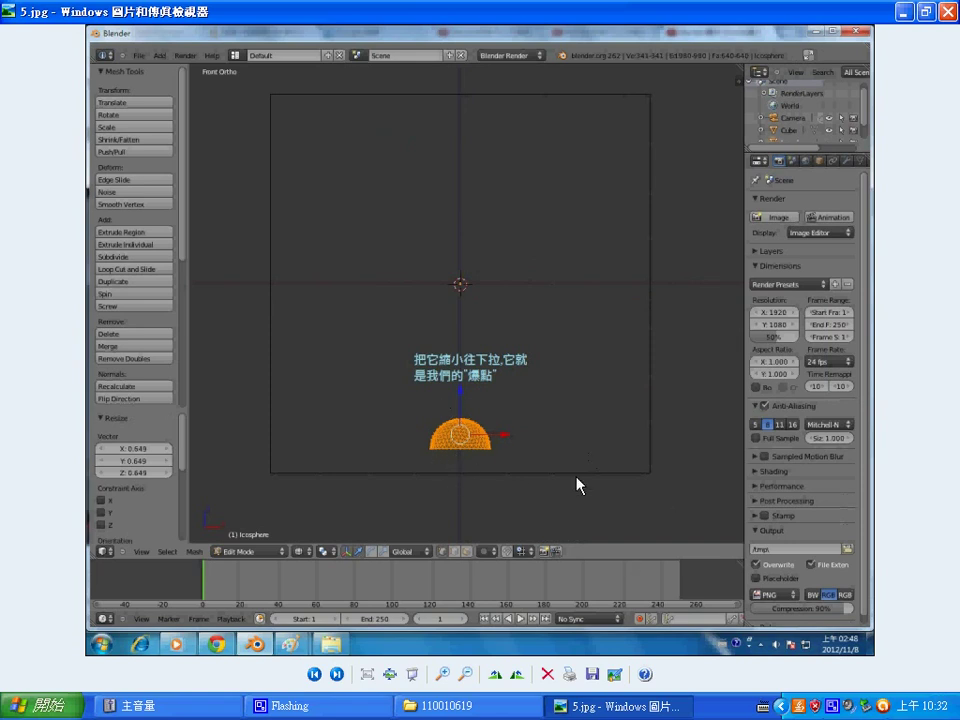
key(Right)
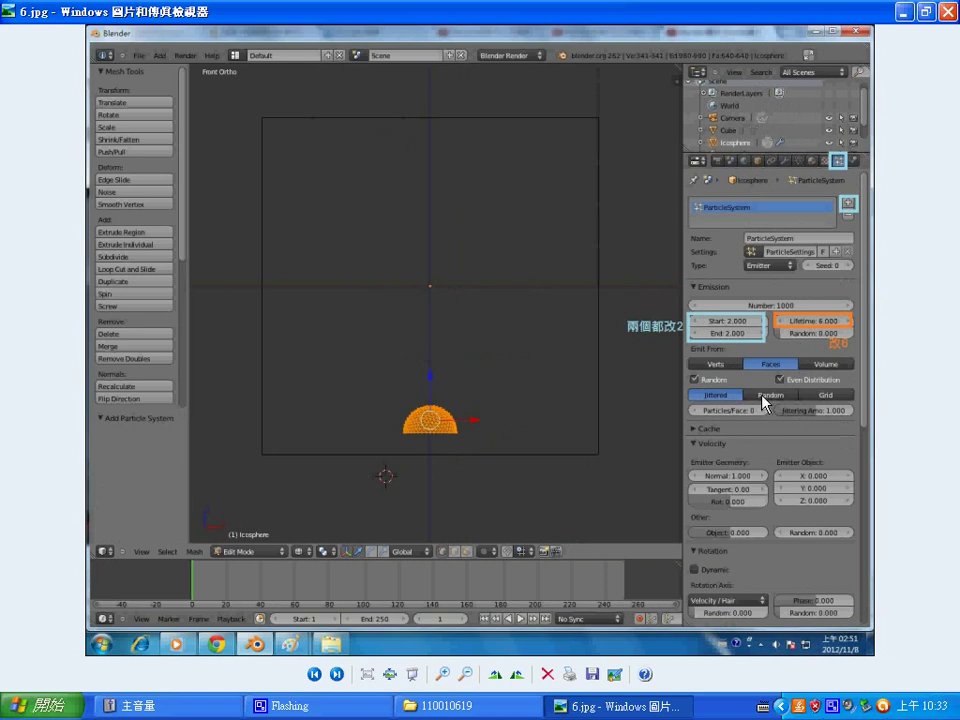
- Advance through 7.jpg and 8.jpg to 9.jpg, showing the Icosphere's fluid simulation linked to ParticleSystem
key(Right)
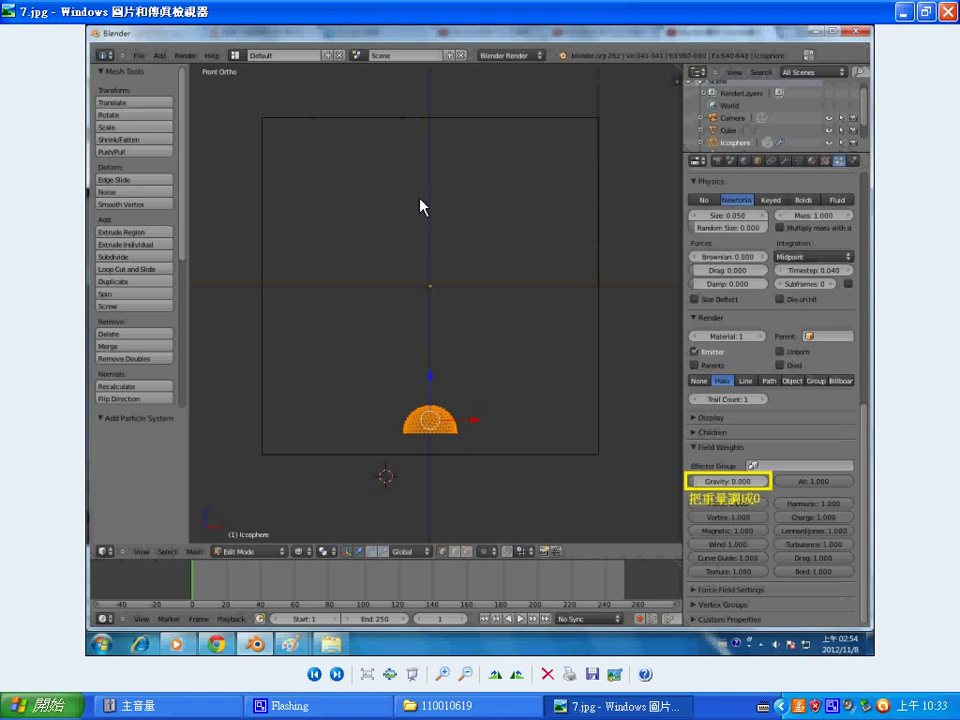
key(Right)
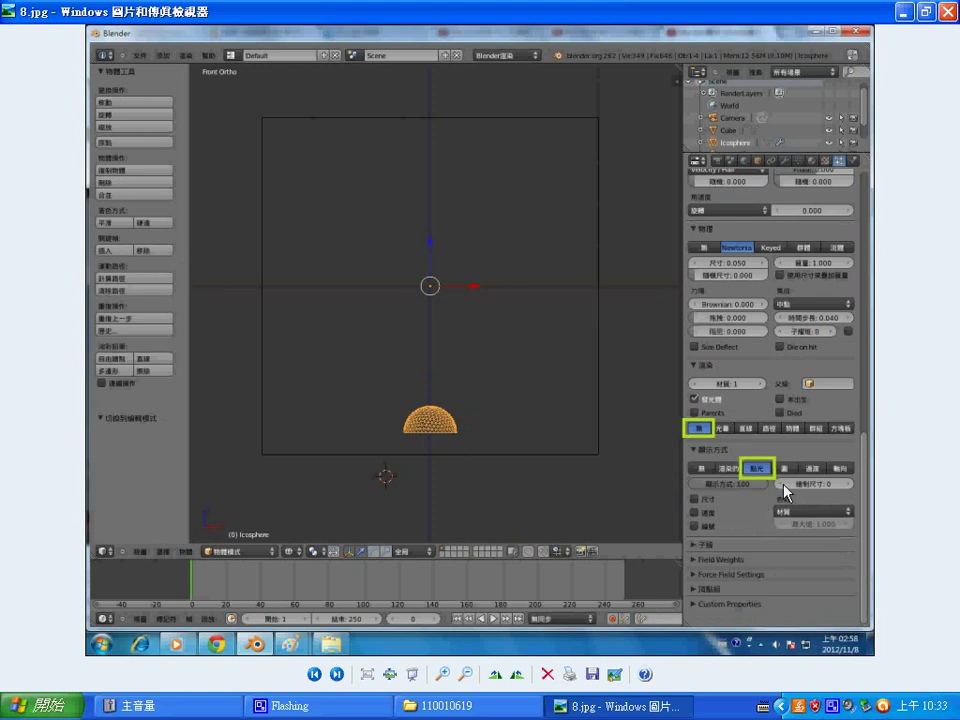
key(Right)
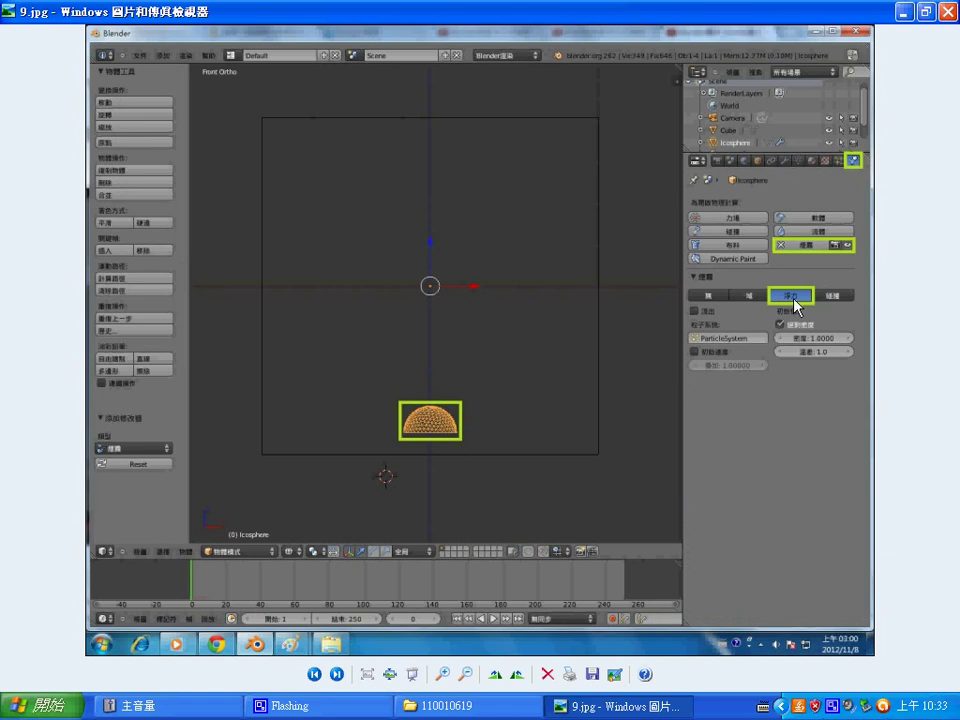
- Advance through 10.jpg and 11.jpg to 12.jpg, the half-dome with proportional editing
key(Right)
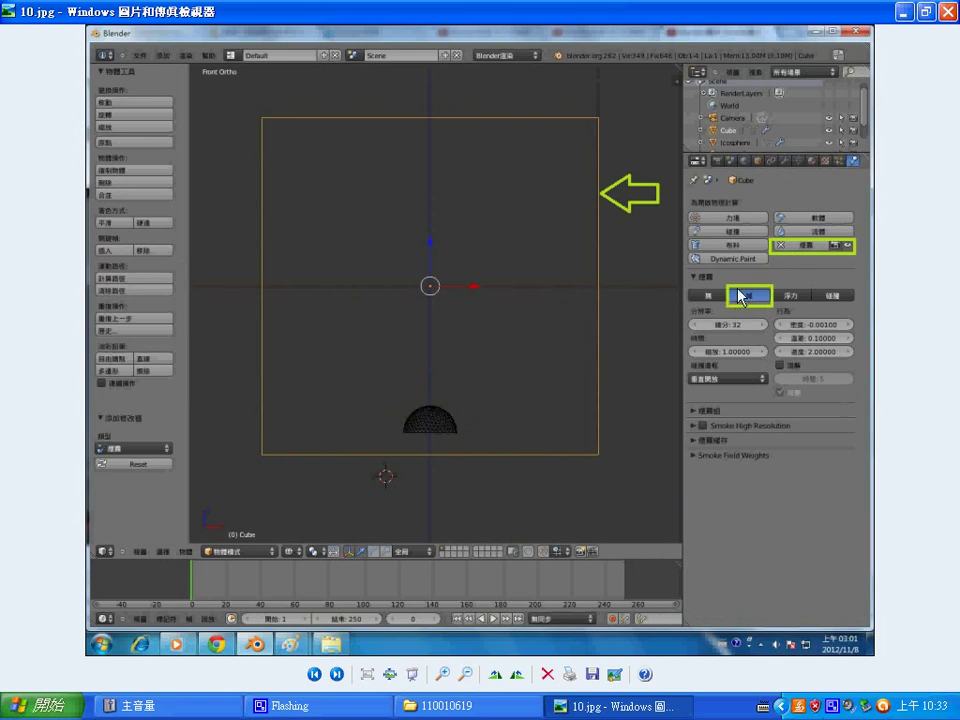
key(Right)
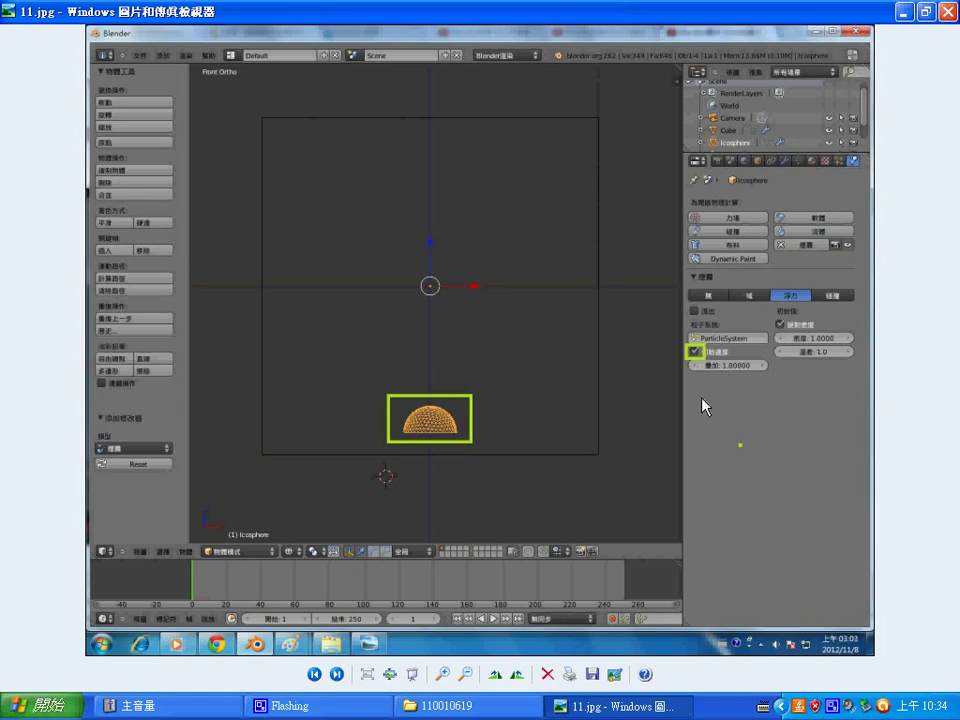
key(Right)
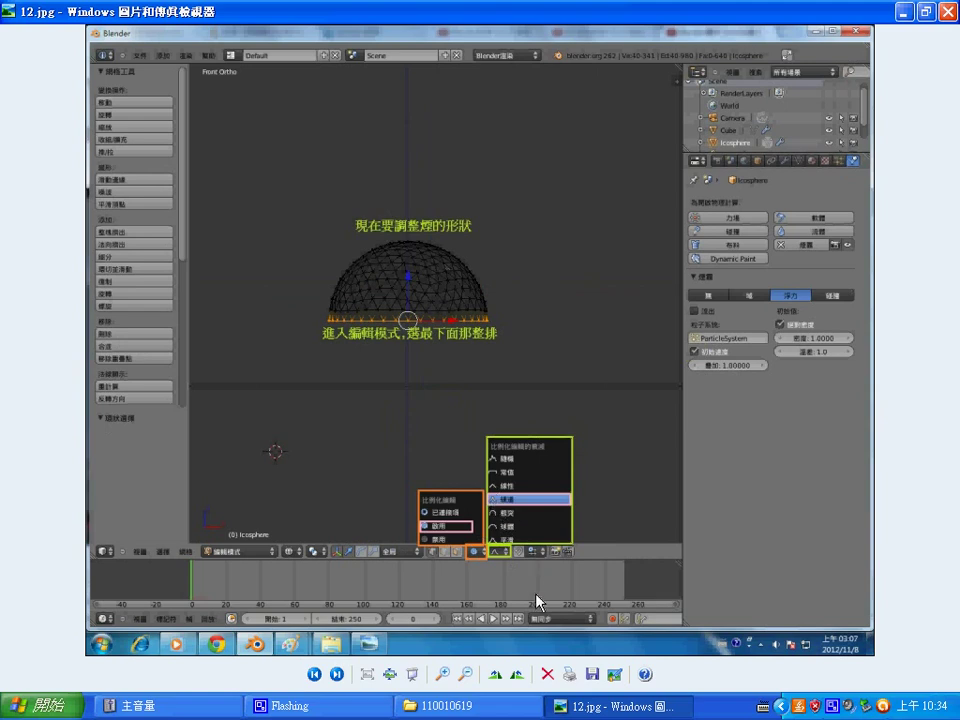
- Advance through 13.jpg and 14.jpg to 15.jpg, the new Icosphere with lower half selected
key(Right)
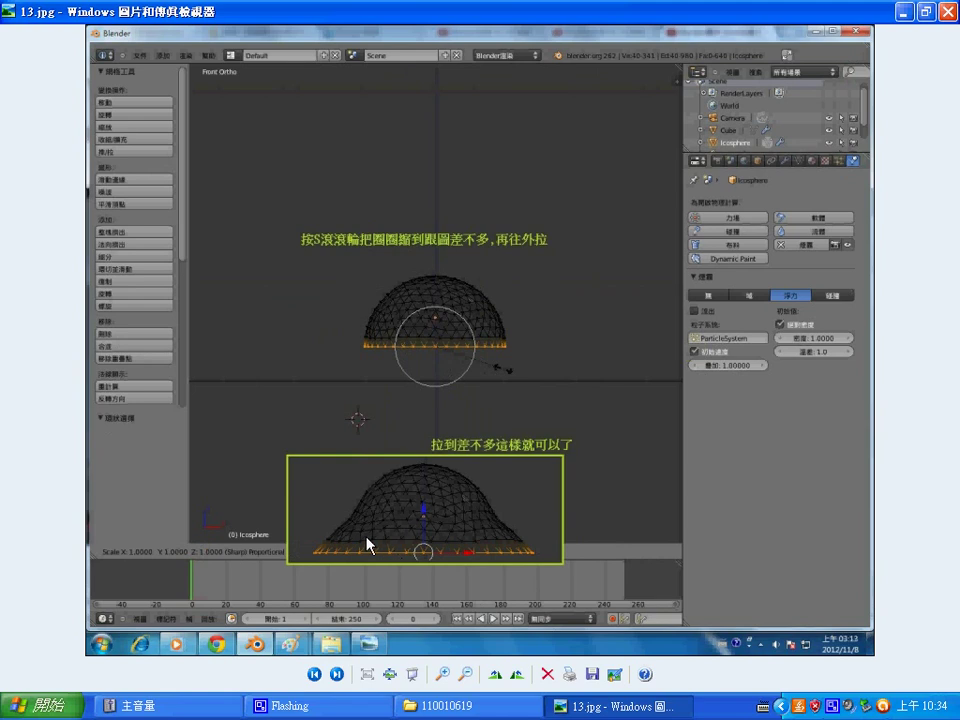
key(Right)
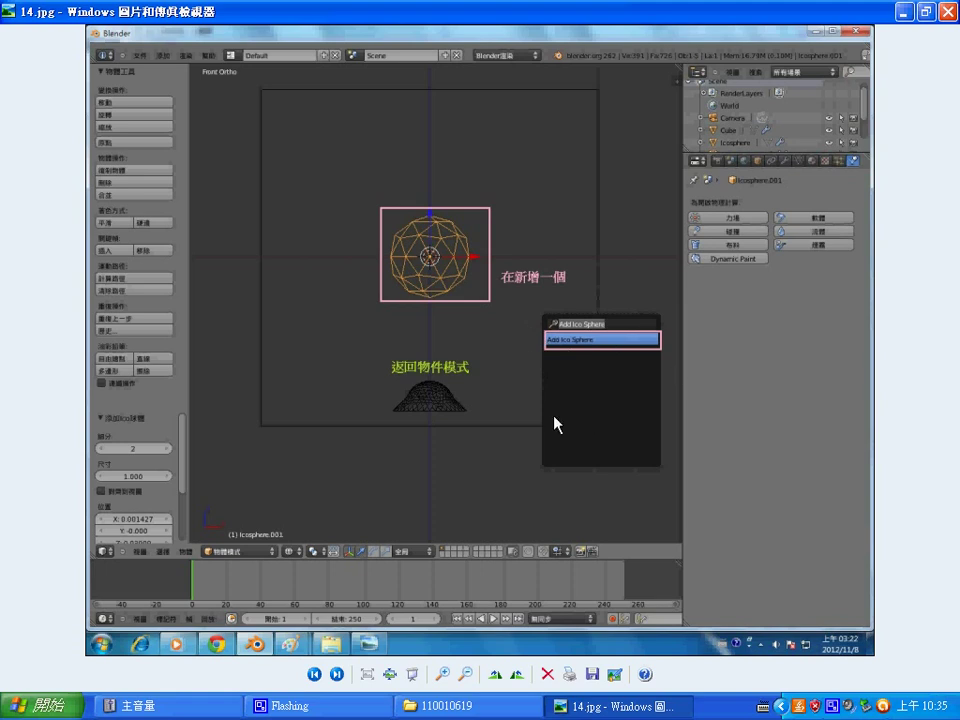
key(Right)
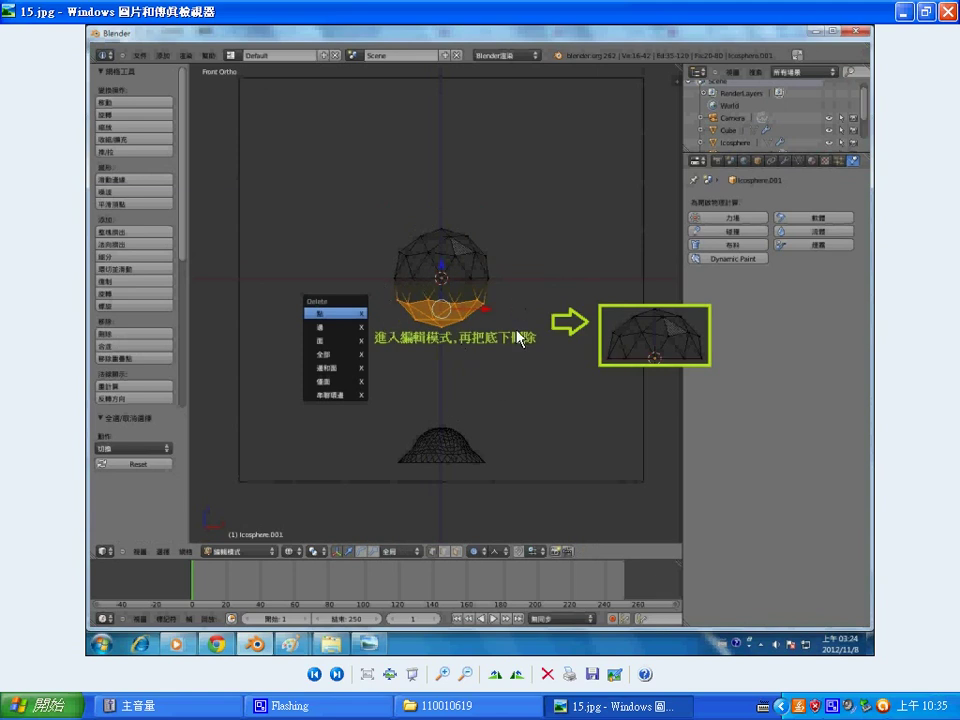
- Show 16.jpg with Icosphere.001's particle settings: 20, Start/End 2, Lifetime 1
key(Right)
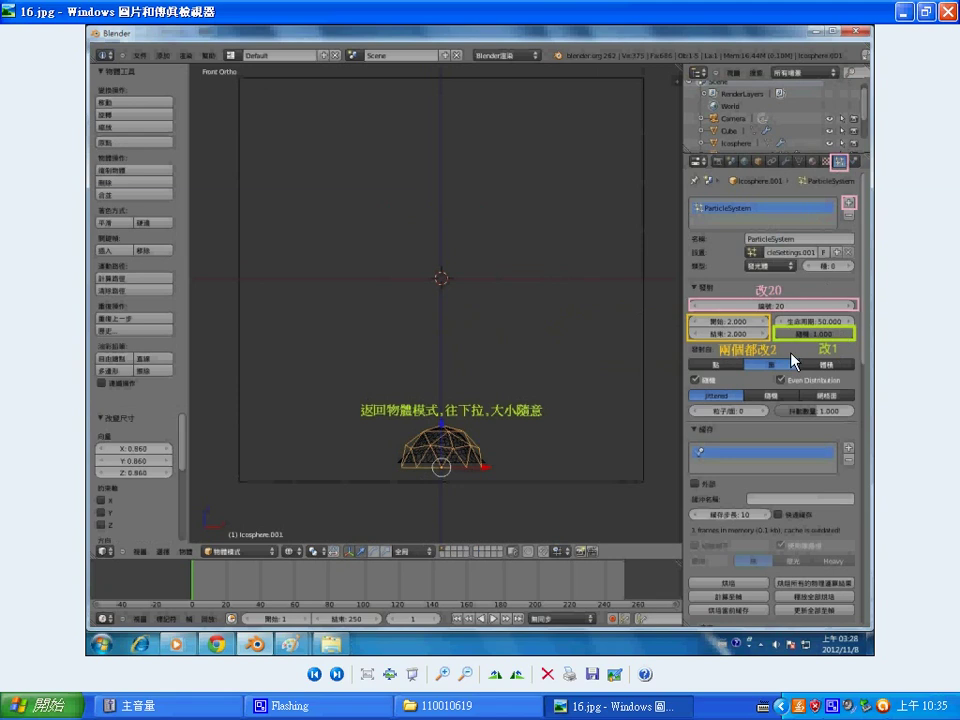
- Advance through 17.jpg and 18.jpg to 19.jpg, showing smoke flow from ParticleSystem
key(Right)
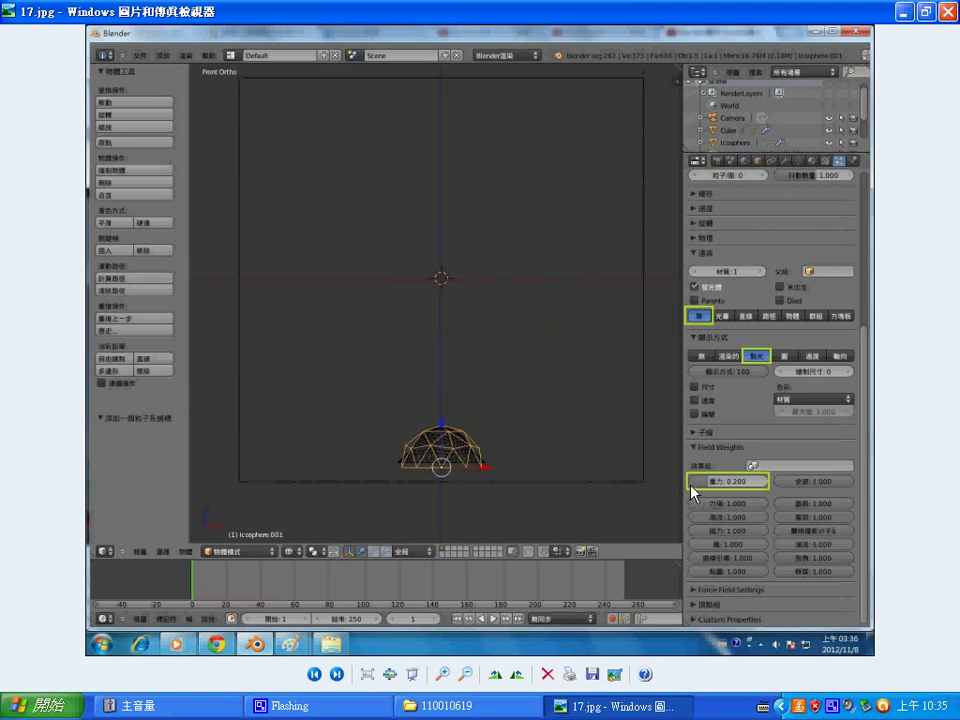
key(Right)
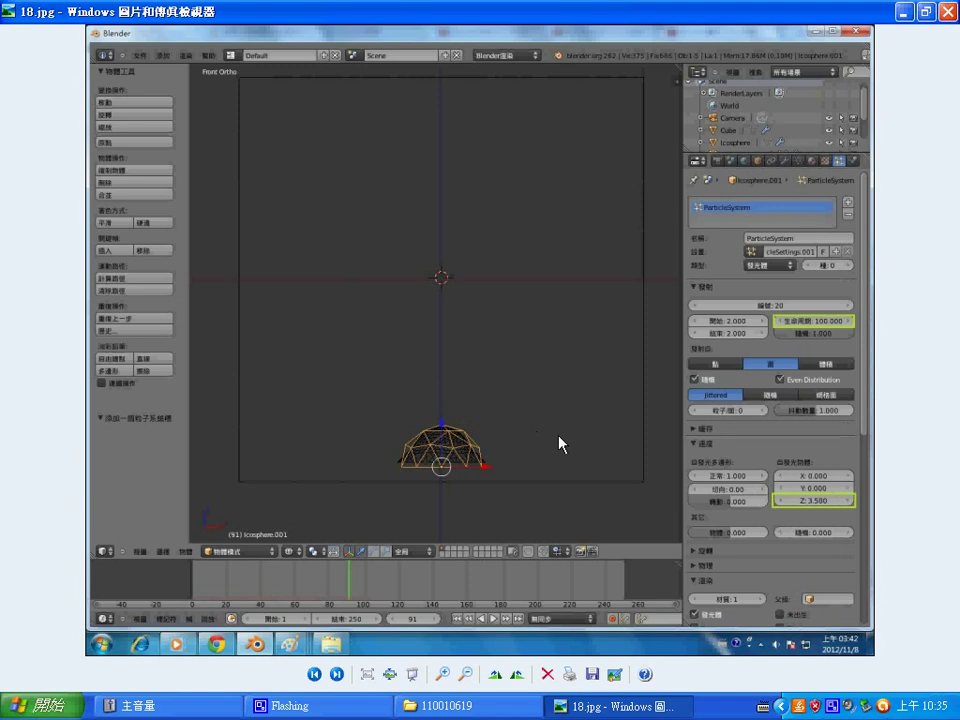
key(Right)
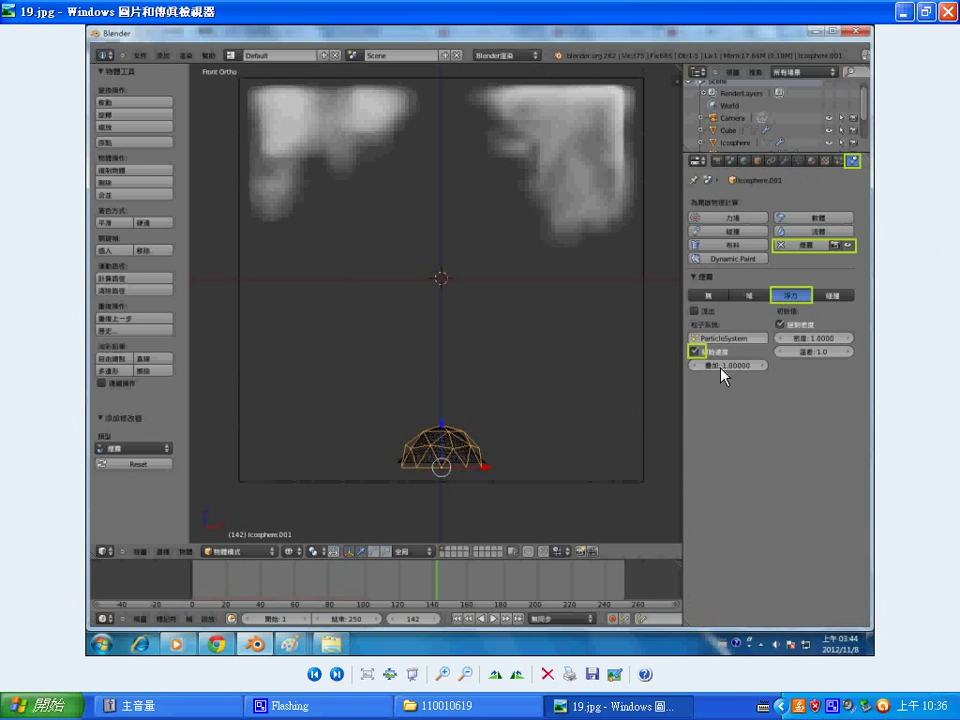
- Show 20.jpg, the Cube smoke domain with resolution 35
key(Right)
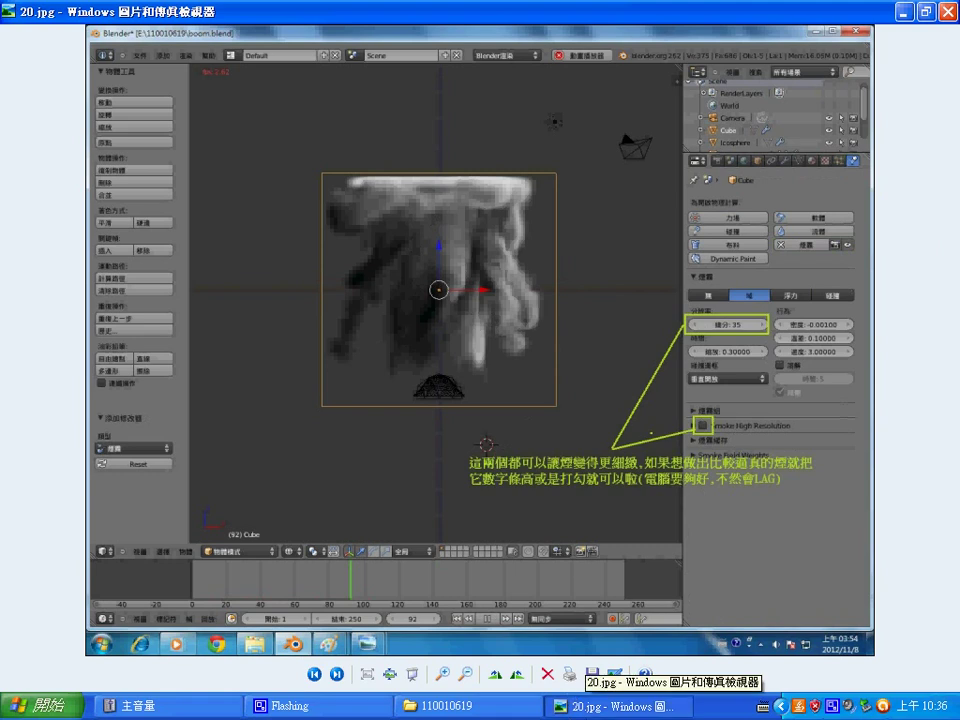
- Minimize Photo Viewer and open boom.blend from the 110010619 folder in Blender
click(610, 706)
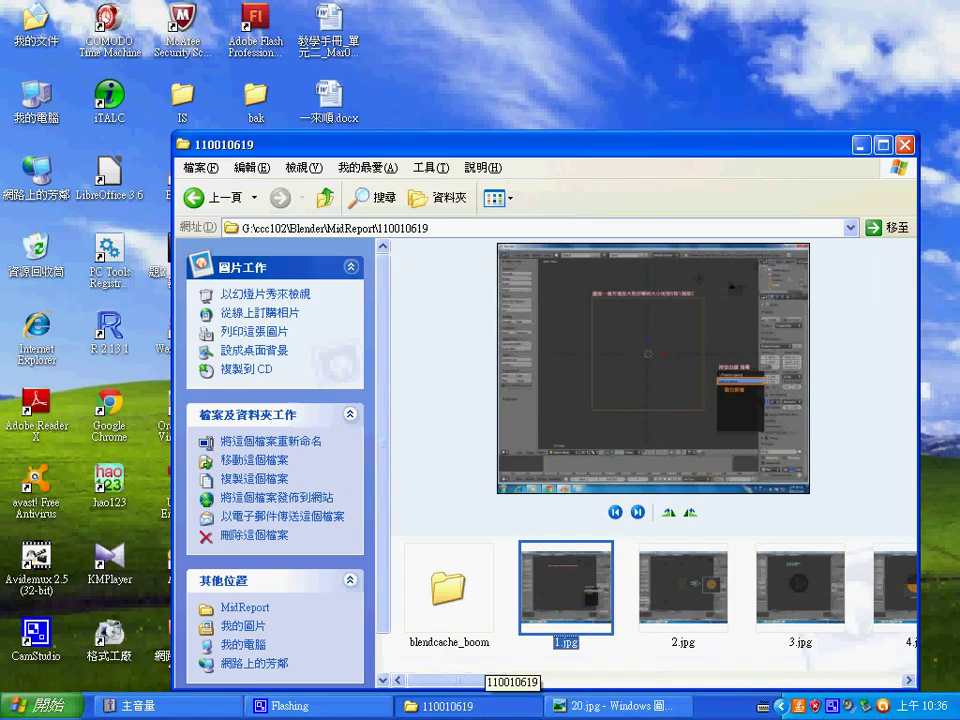
drag(780, 145, 724, 123)
drag(430, 658, 835, 658)
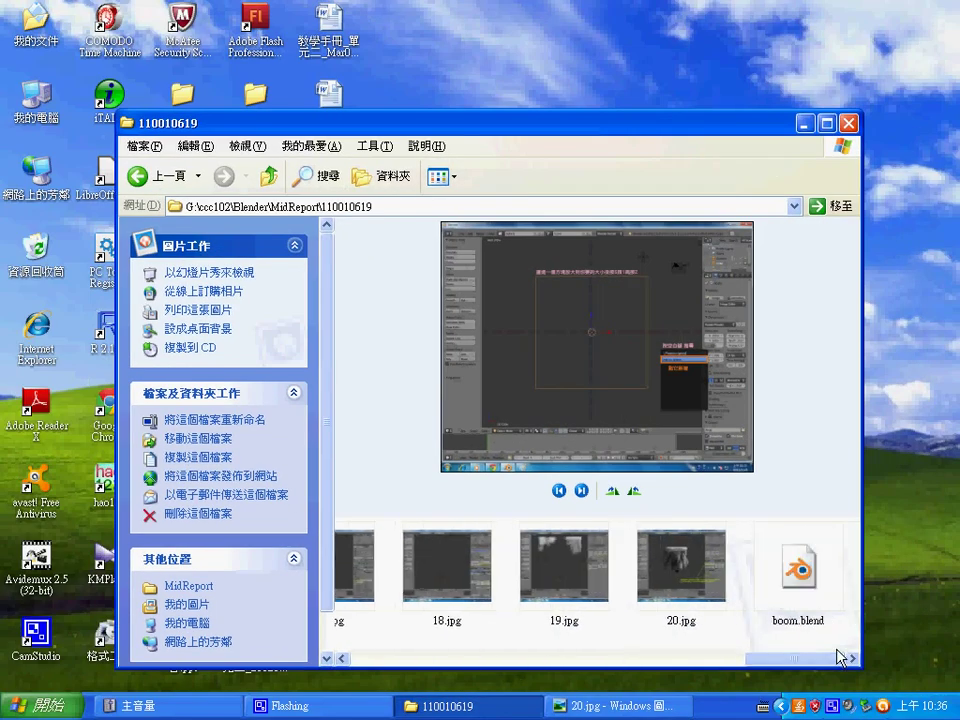
double_click(810, 588)
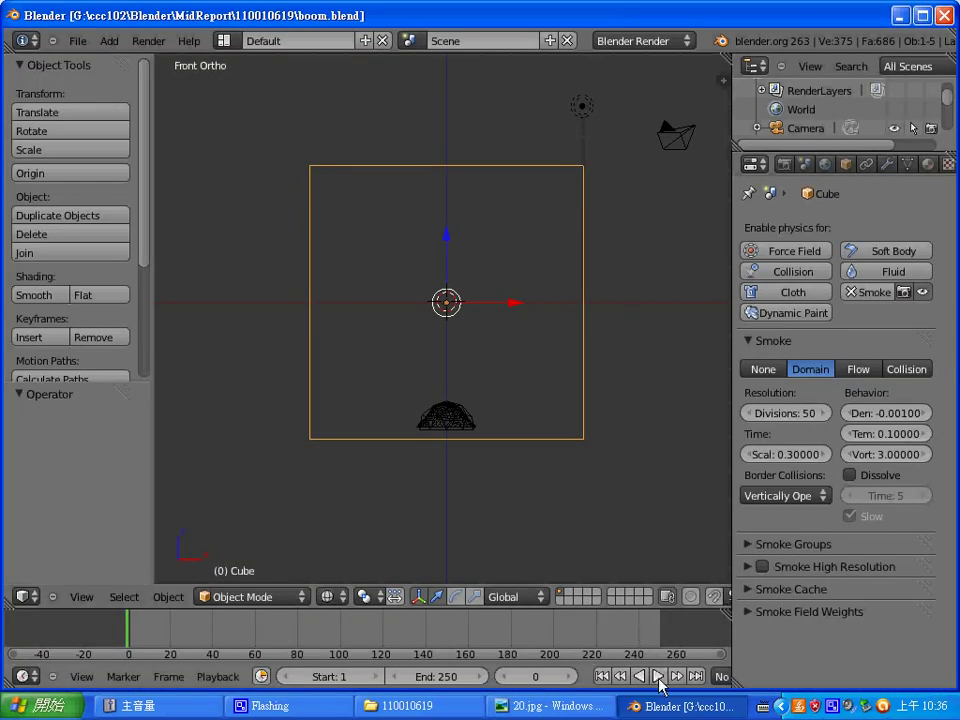
- Play the boom.blend smoke animation and watch the explosion billow inside the domain cube
click(660, 677)
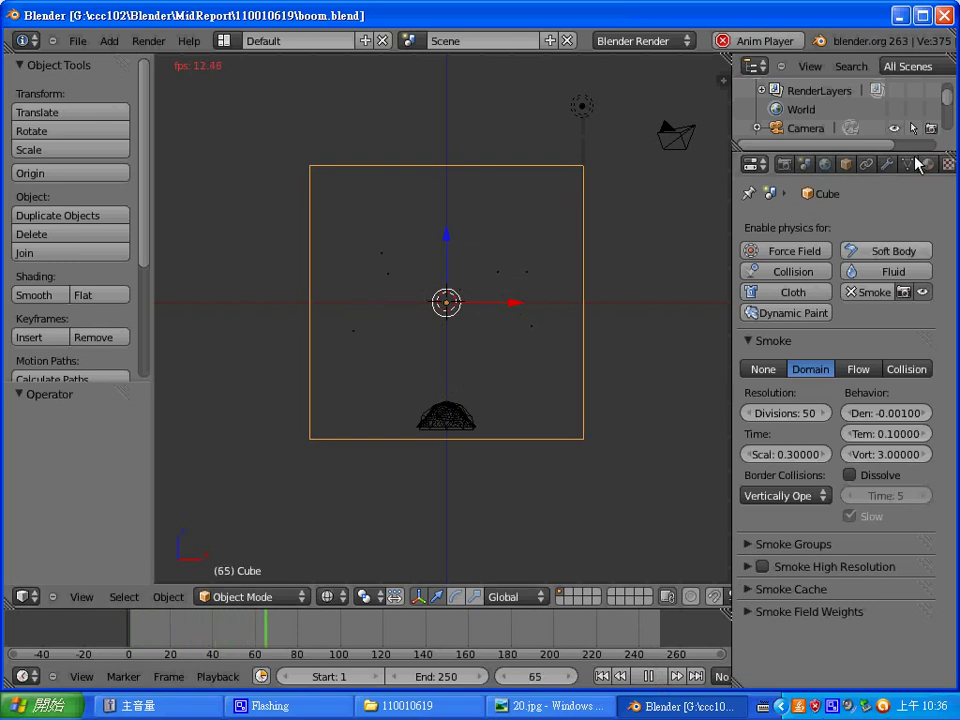
scroll(900, 162, down, 2)
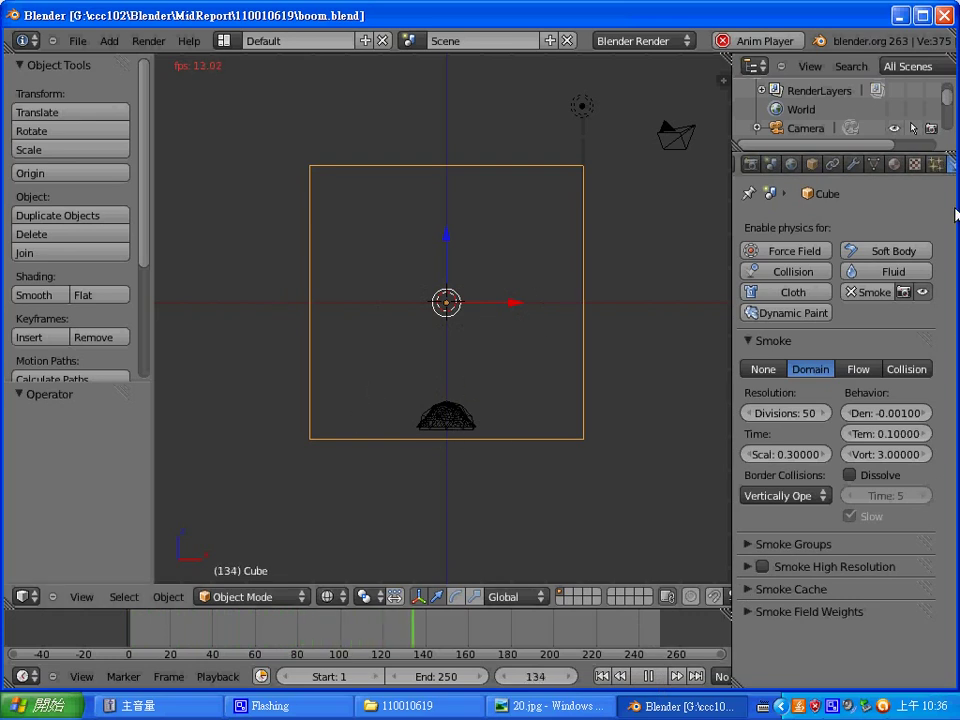
scroll(896, 165, down, 1)
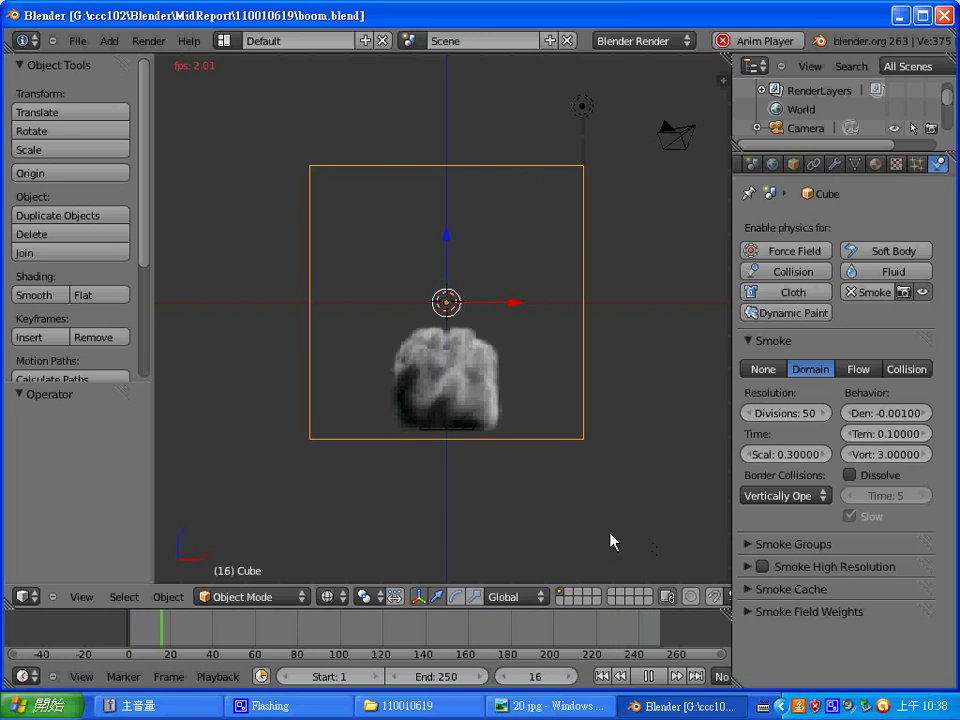
- Close Blender and the 110010619 folder window, then bring up the CamStudio recorder
click(943, 16)
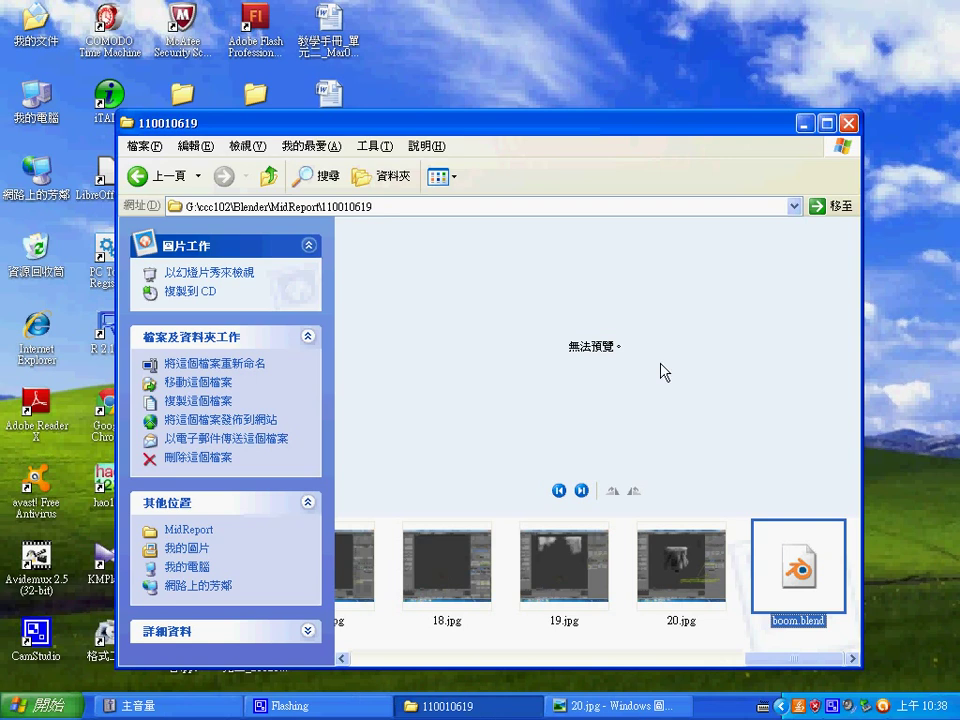
click(848, 123)
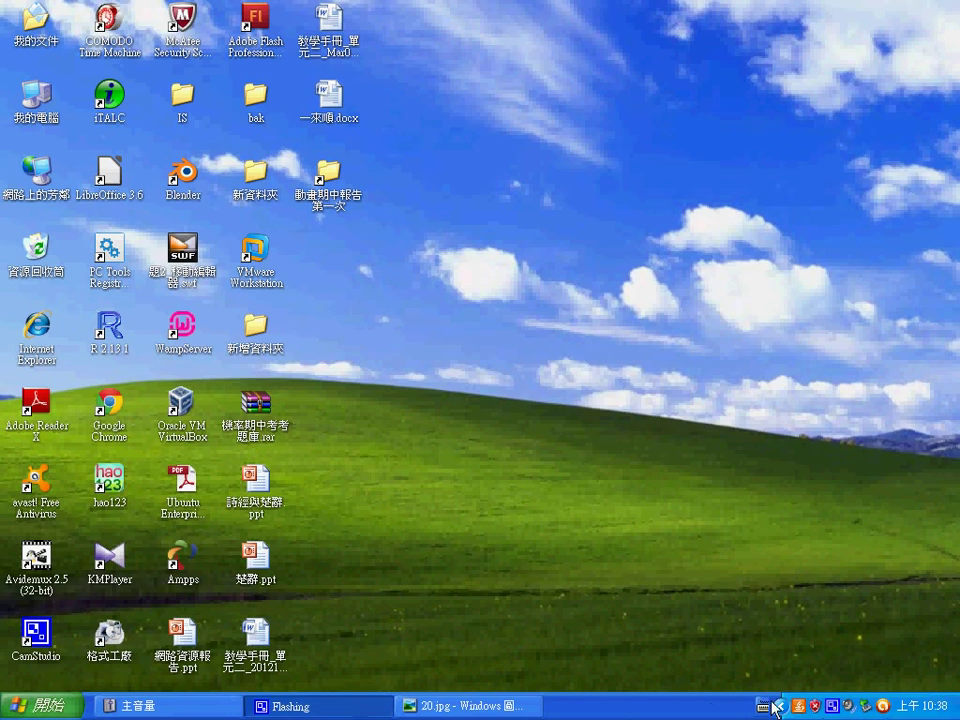
click(832, 712)
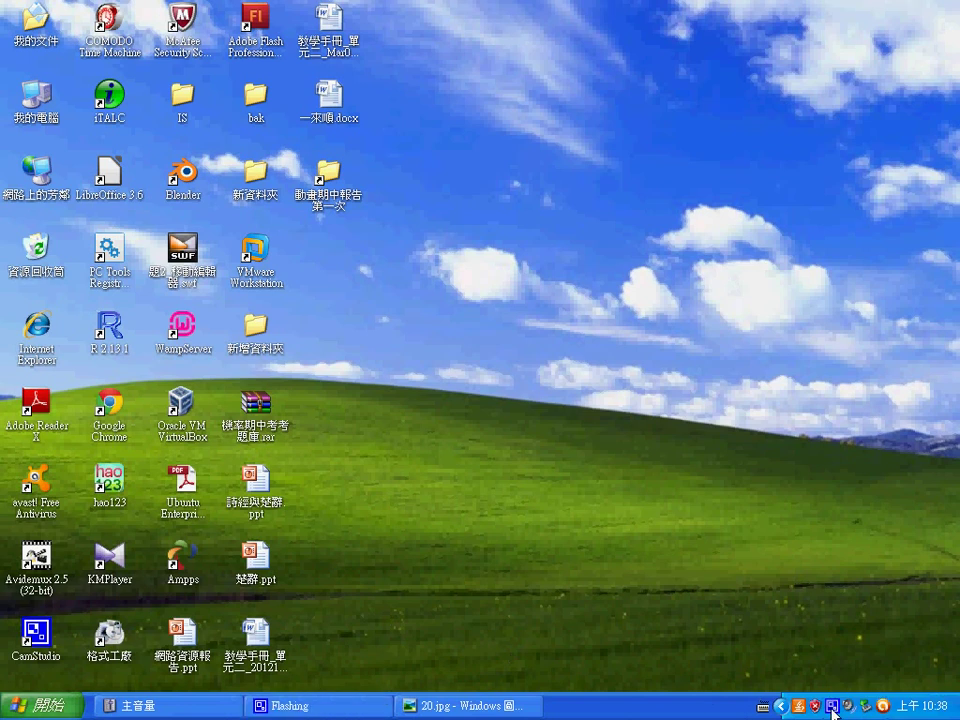